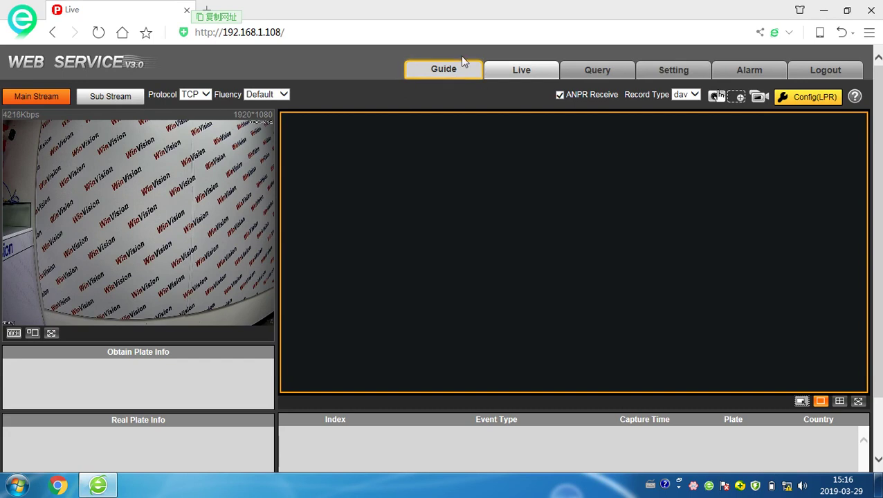
- Launch the ITS Easy Configuration wizard from Guide and confirm the firmware supports local plates
{"action": "left_click", "coordinate": [451, 73]}
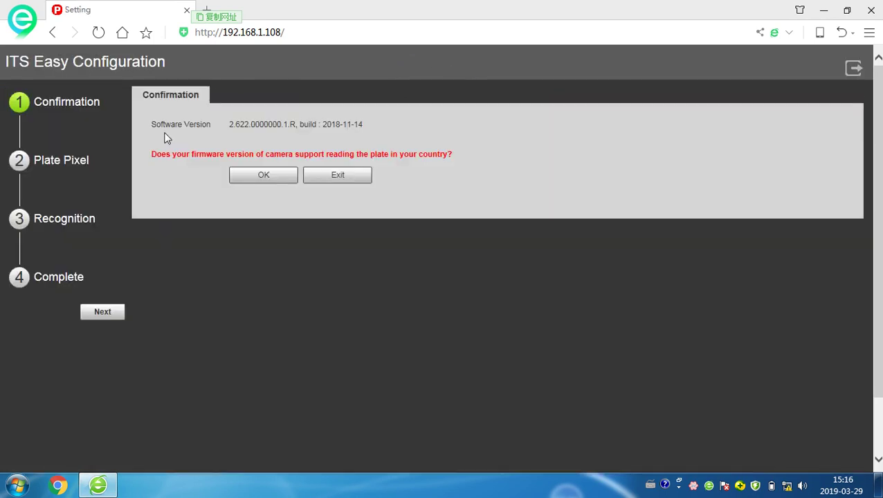
{"action": "left_click", "coordinate": [263, 176]}
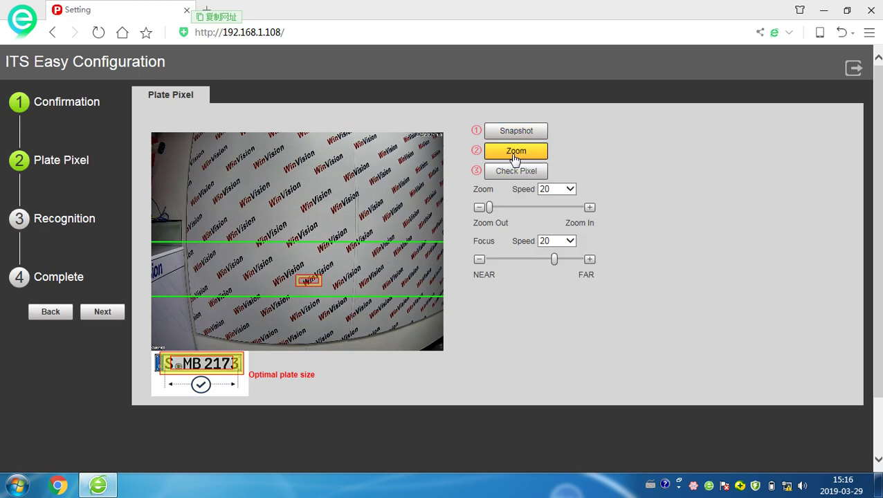
- Compare the plate with the optimal size at X2 zoom, return to full view, and run Check Pixel
{"action": "left_click", "coordinate": [517, 158]}
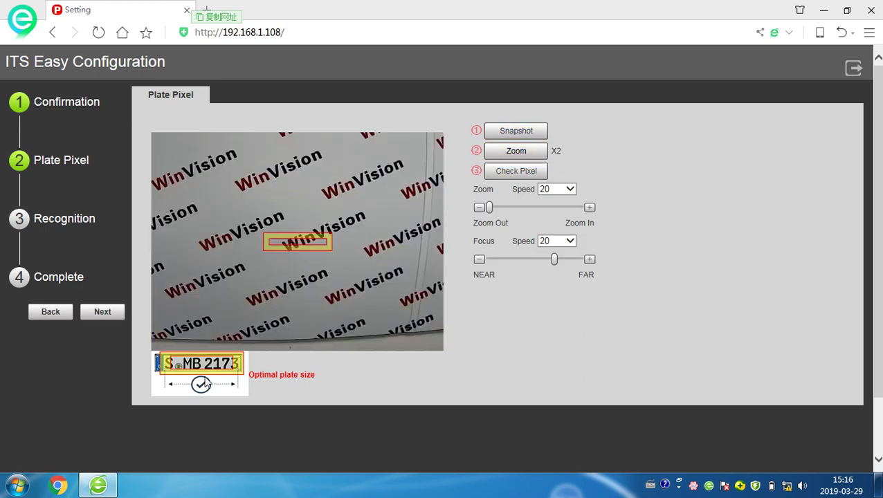
{"action": "left_click", "coordinate": [513, 160]}
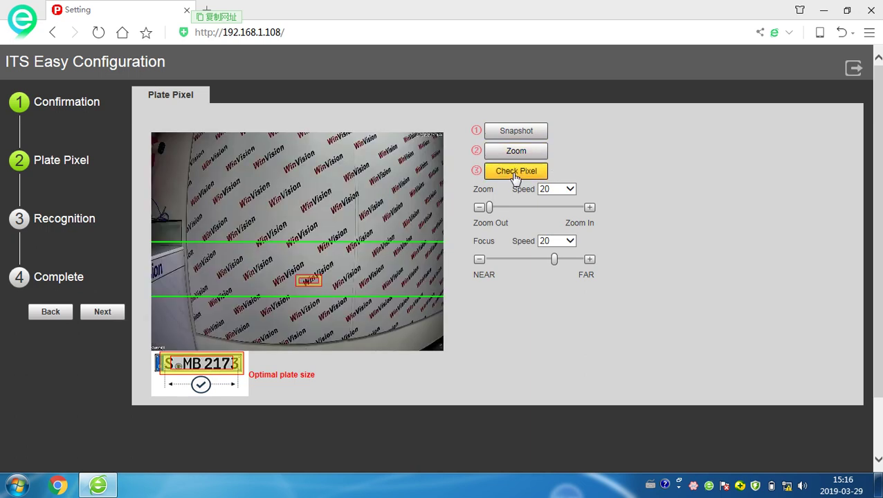
{"action": "left_click", "coordinate": [515, 174]}
- Accept the plate size, redraw the Iden Area with four corners, select Snap Line, and finish
{"action": "left_click", "coordinate": [542, 227]}
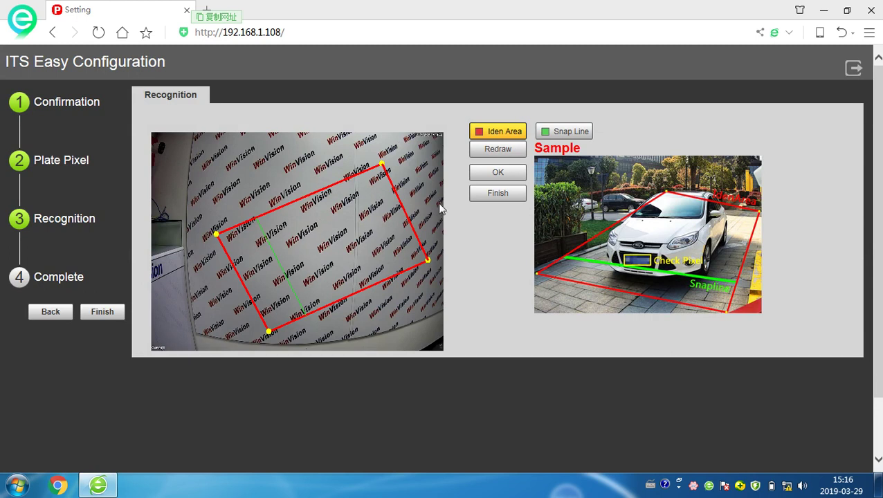
{"action": "left_click", "coordinate": [494, 151]}
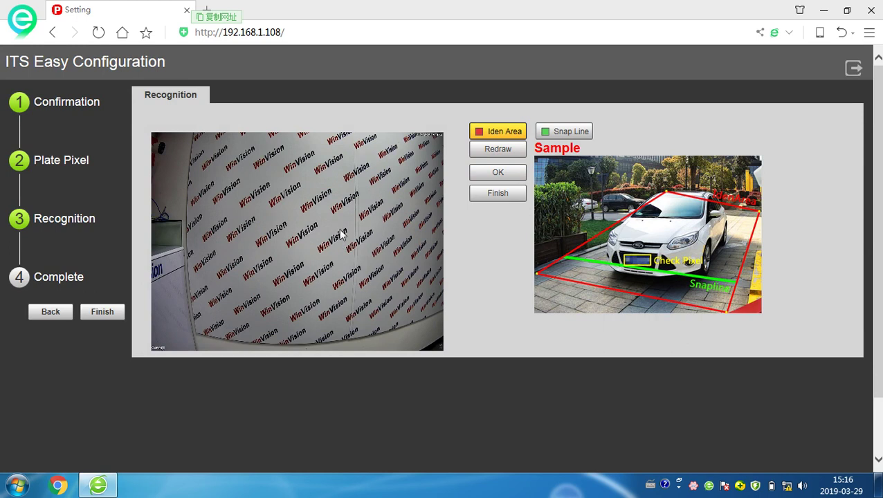
{"action": "left_click", "coordinate": [221, 283]}
{"action": "left_click", "coordinate": [283, 339]}
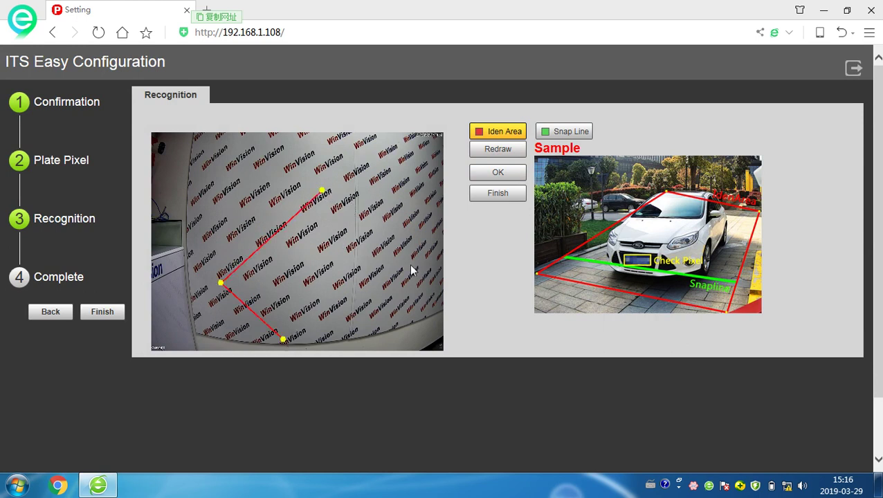
{"action": "left_click", "coordinate": [406, 255]}
{"action": "left_click", "coordinate": [329, 195]}
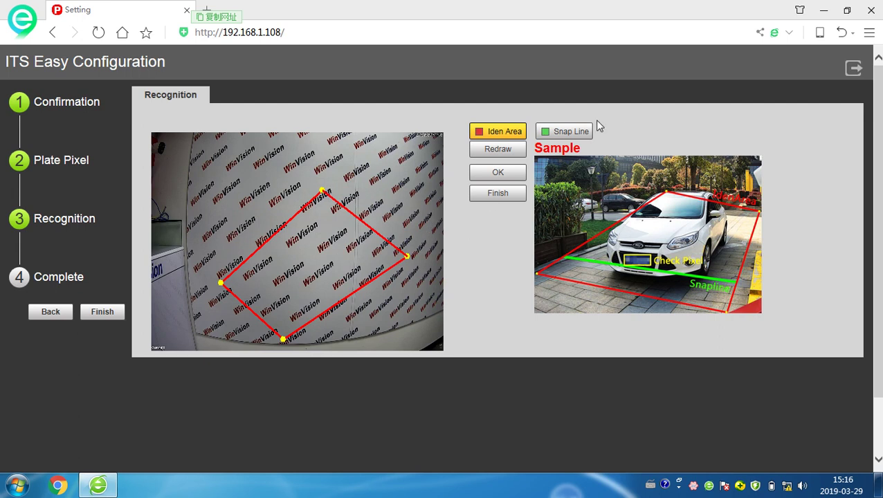
{"action": "left_click", "coordinate": [568, 136]}
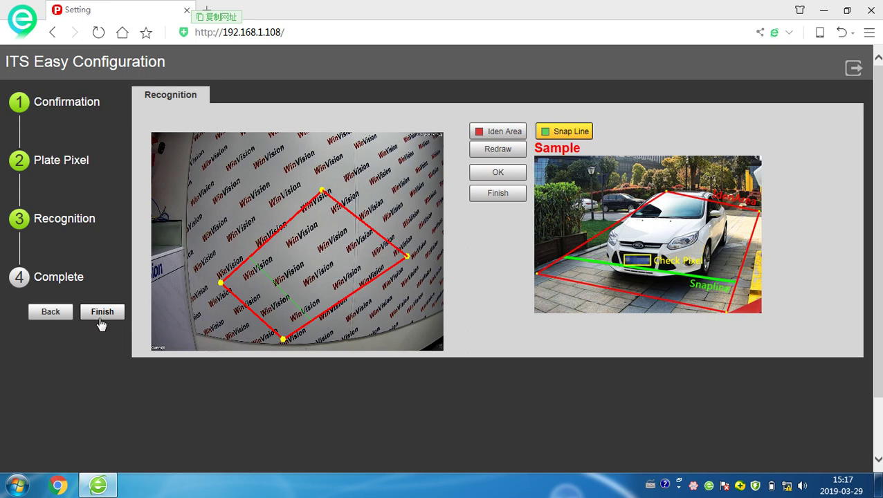
{"action": "left_click", "coordinate": [100, 313]}
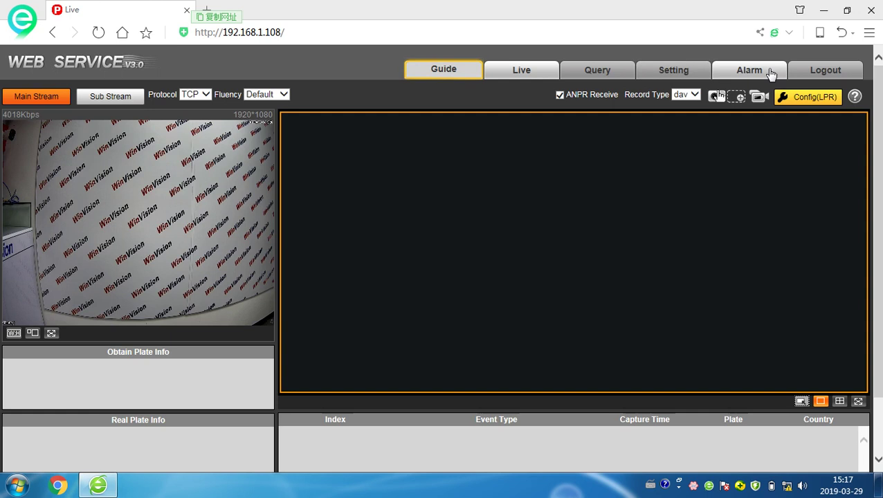
- Open the Config(LPR) panel and switch to editing the Shield Area
{"action": "left_click", "coordinate": [810, 99]}
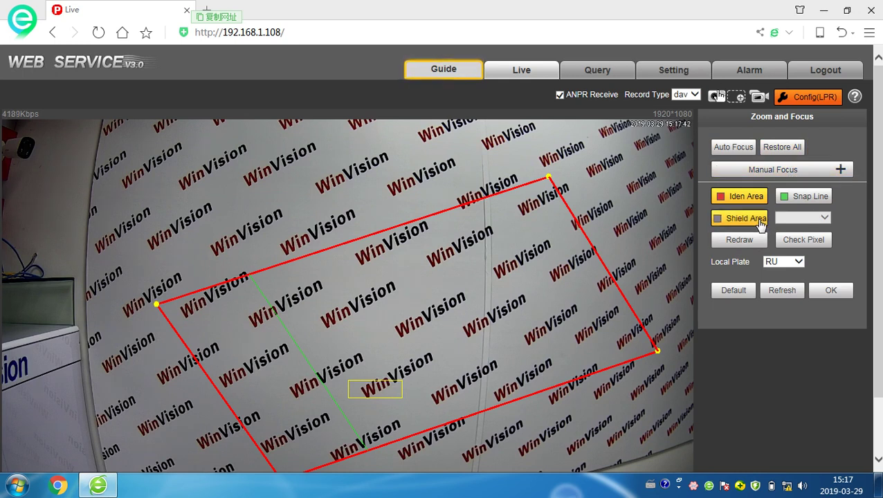
{"action": "left_click", "coordinate": [757, 220]}
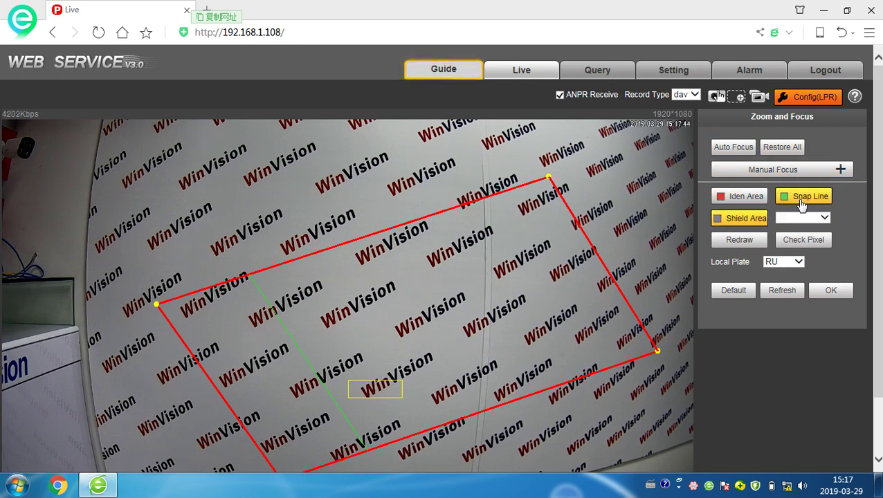
{"action": "left_click", "coordinate": [824, 219]}
{"action": "left_click", "coordinate": [825, 220]}
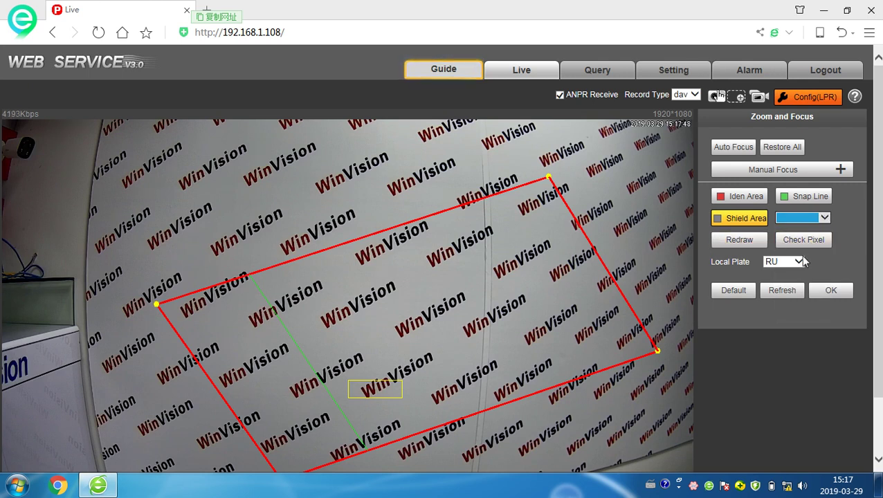
- Keep RU as the local plate, close the LPR panel, and go to the Setting page
{"action": "left_click", "coordinate": [799, 263]}
{"action": "left_click", "coordinate": [774, 263]}
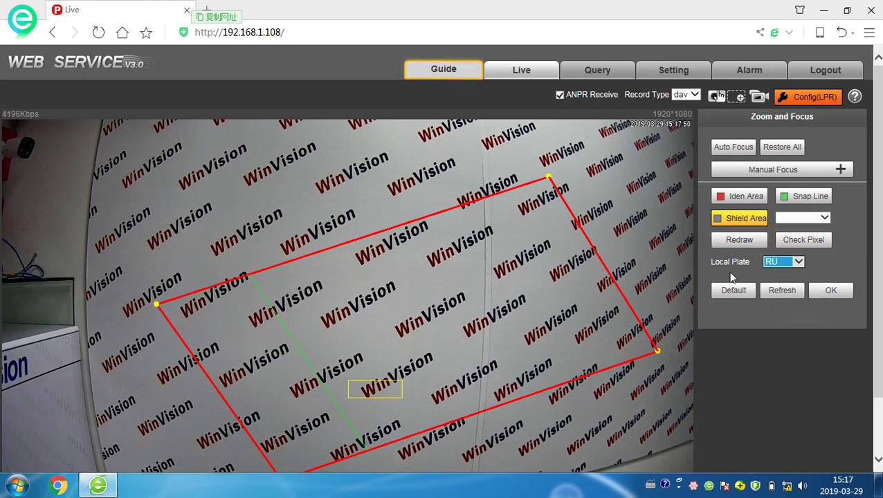
{"action": "left_click", "coordinate": [799, 263]}
{"action": "left_click", "coordinate": [799, 263]}
{"action": "left_click", "coordinate": [803, 291]}
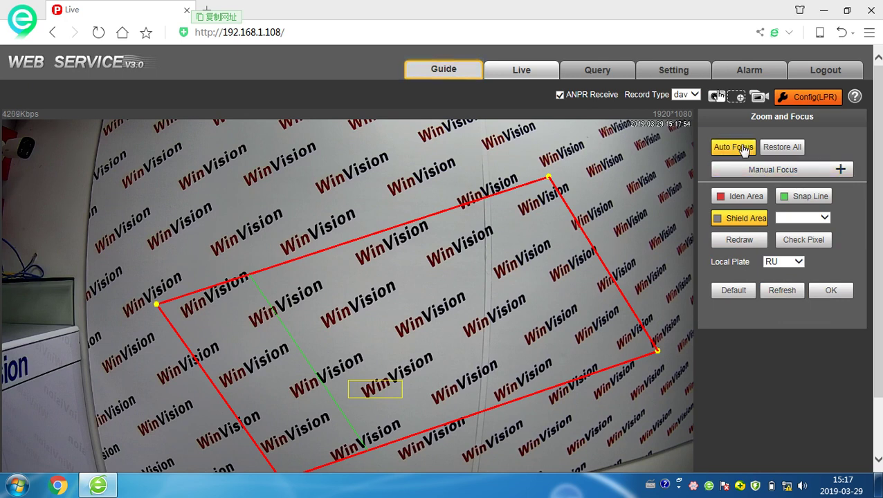
{"action": "left_click", "coordinate": [803, 101]}
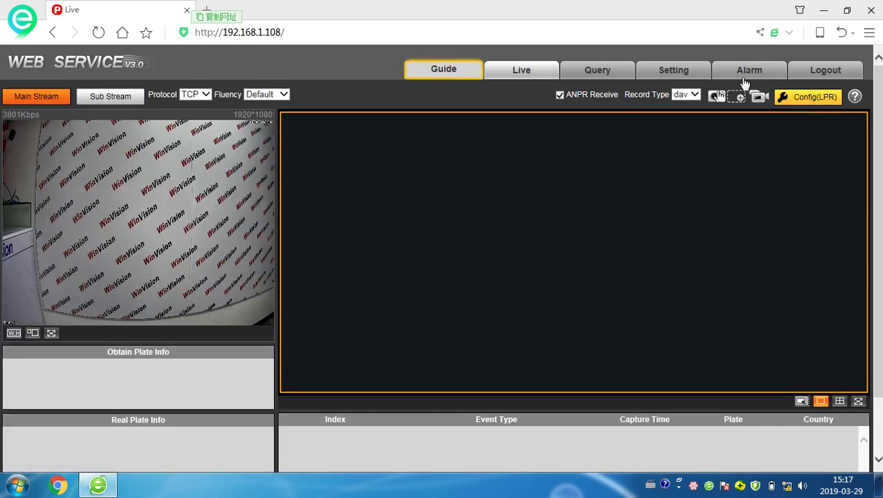
{"action": "left_click", "coordinate": [665, 72]}
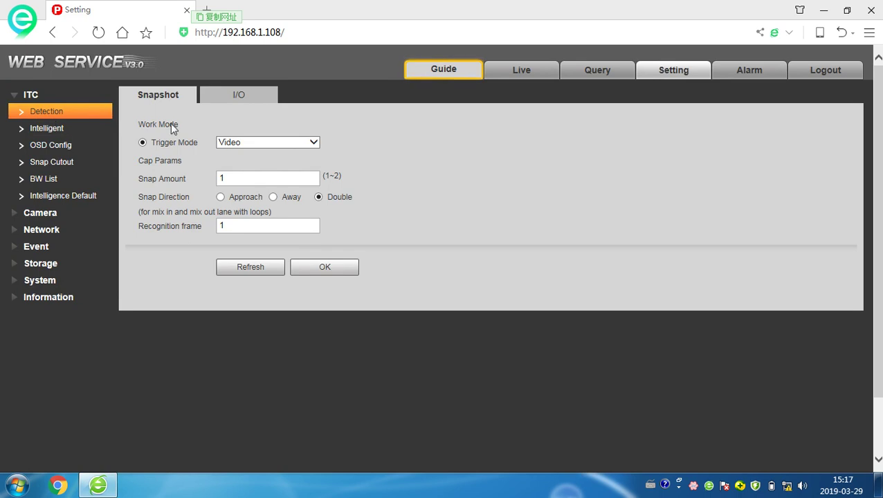
- Keep Video as the trigger mode, view I/O detection, and open the Intelligent recognition range settings
{"action": "left_click", "coordinate": [309, 145]}
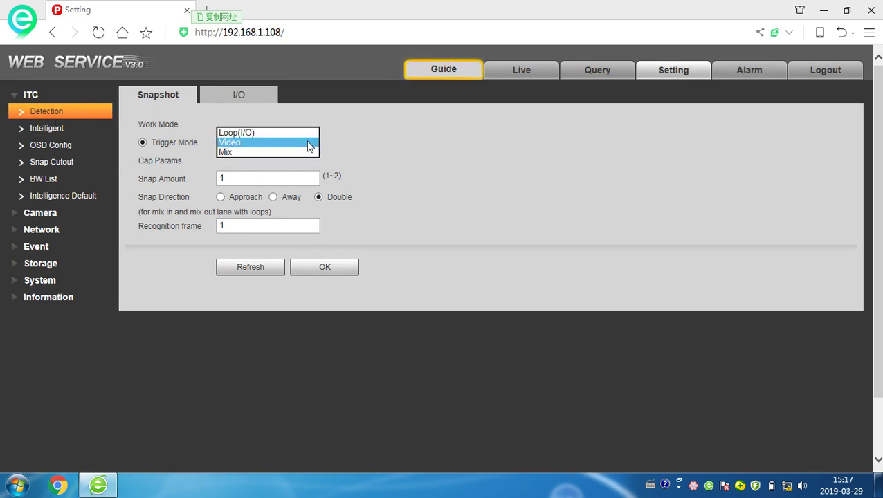
{"action": "left_click", "coordinate": [291, 144]}
{"action": "left_click", "coordinate": [286, 148]}
{"action": "left_click", "coordinate": [287, 147]}
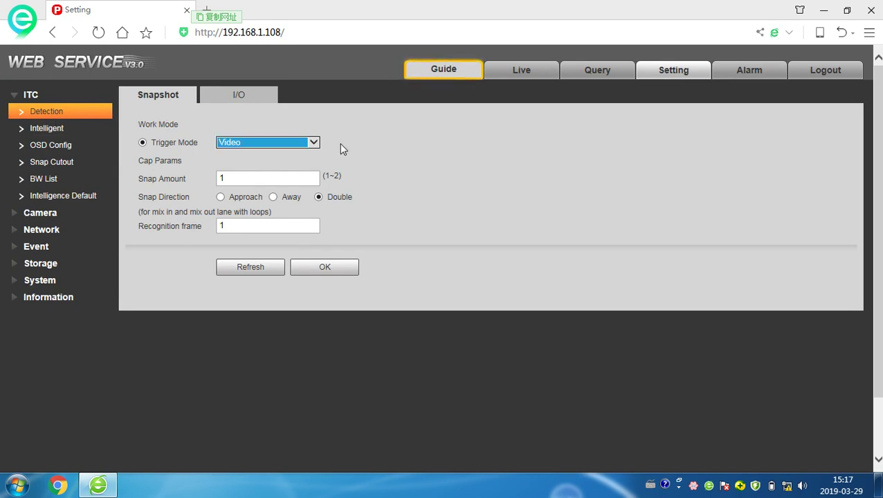
{"action": "left_click", "coordinate": [241, 97]}
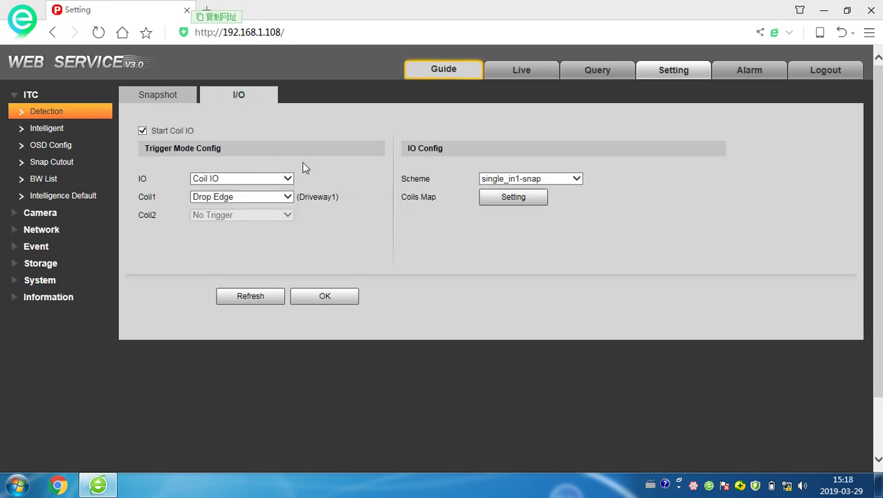
{"action": "left_click", "coordinate": [53, 130]}
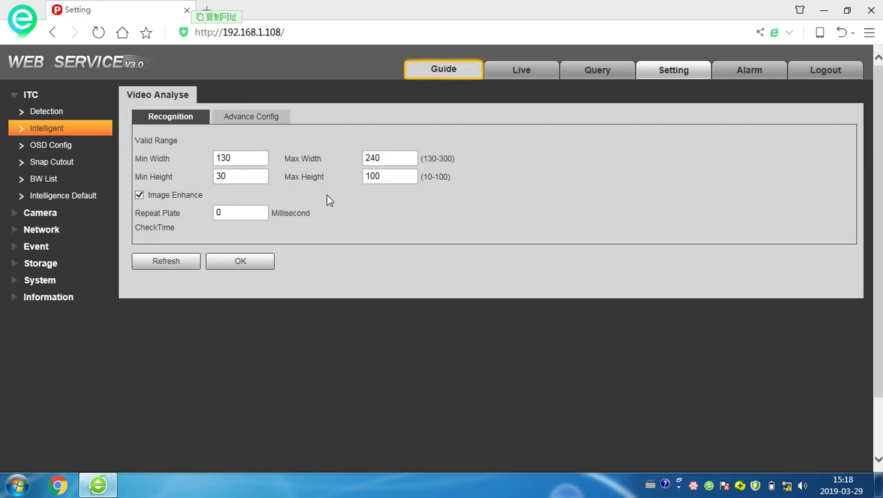
- View the Advance Config recognition options, then open the OSD Config video overlay settings
{"action": "left_click", "coordinate": [256, 119]}
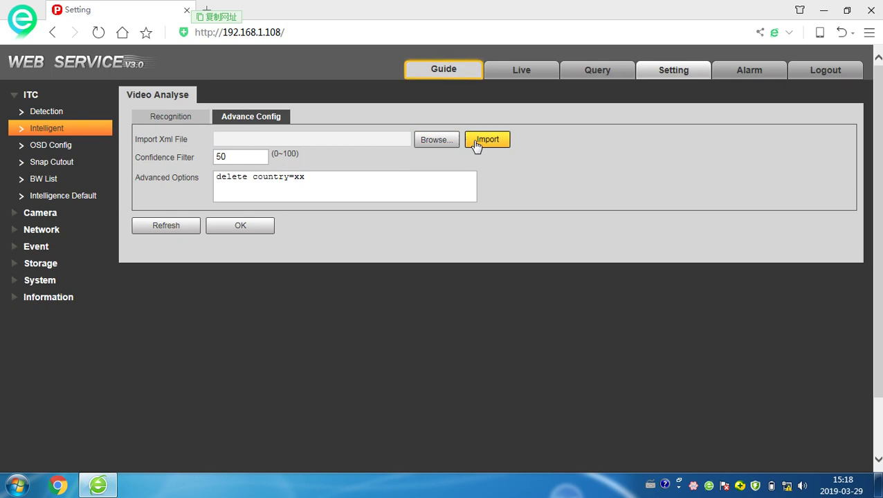
{"action": "left_click", "coordinate": [62, 146]}
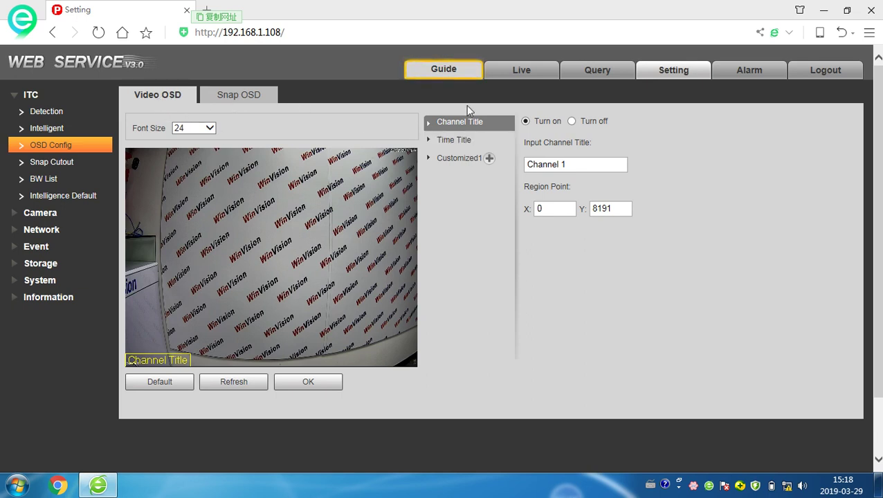
- Review the Time Title and Customized1 video overlay settings, then move to Snap OSD
{"action": "left_click", "coordinate": [440, 141]}
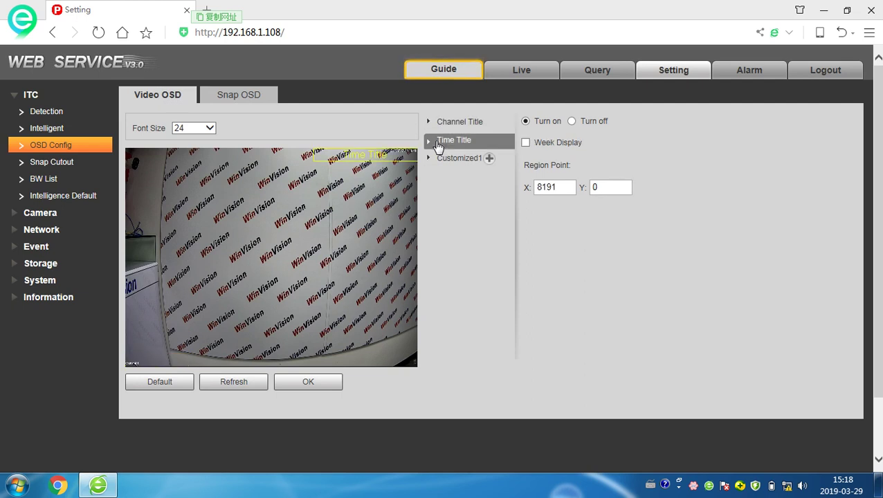
{"action": "left_click", "coordinate": [434, 163]}
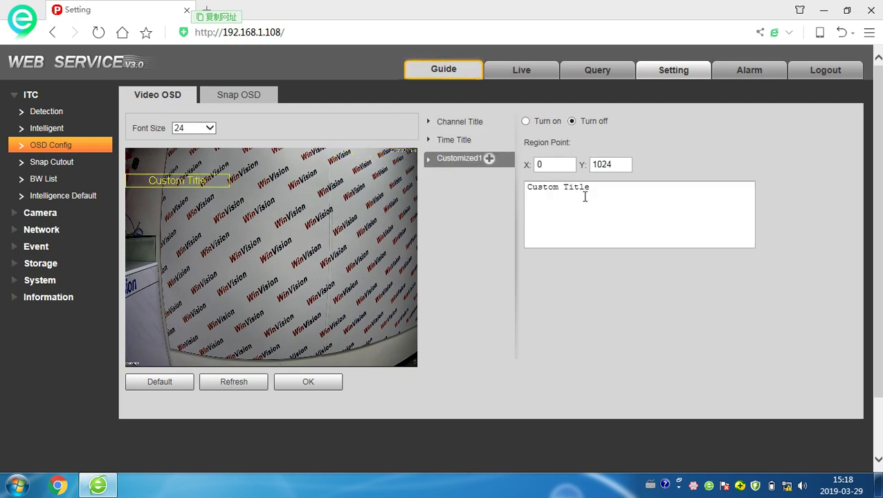
{"action": "left_click", "coordinate": [613, 199]}
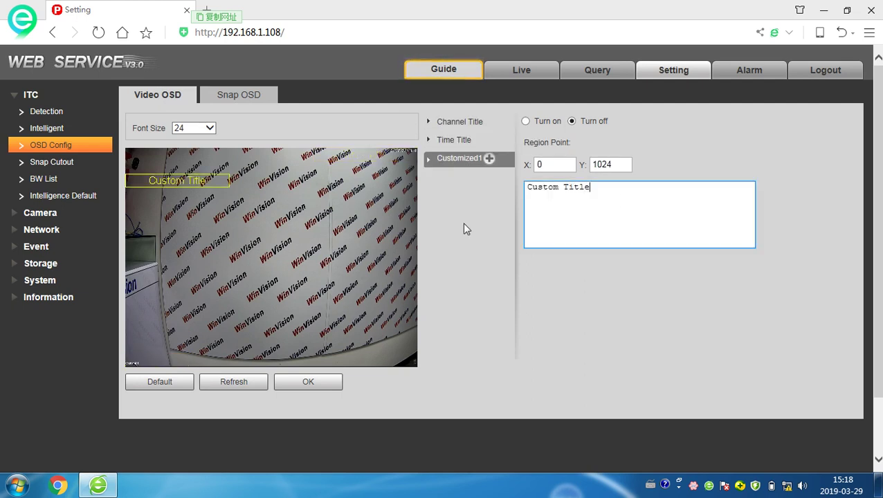
{"action": "left_click", "coordinate": [247, 104]}
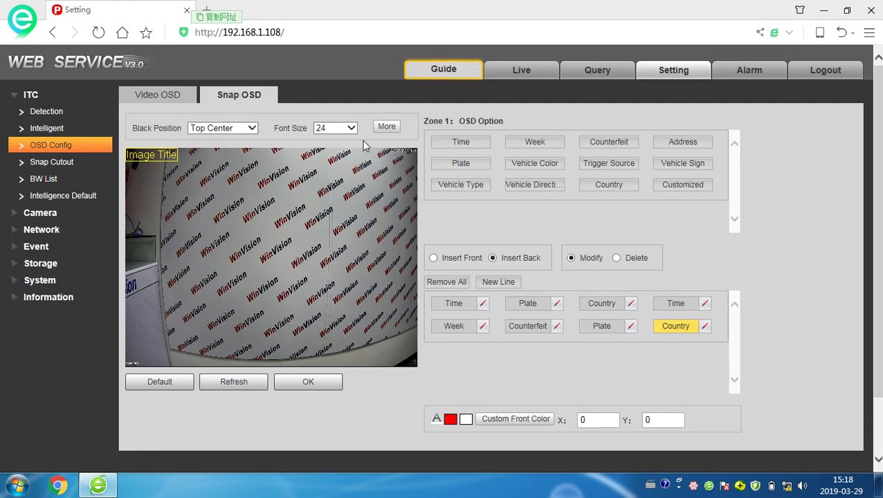
- Add Time, Week, Counterfeit, Address, Vehicle Sign, Customized and Country to the snapshot OSD
{"action": "left_click", "coordinate": [471, 144]}
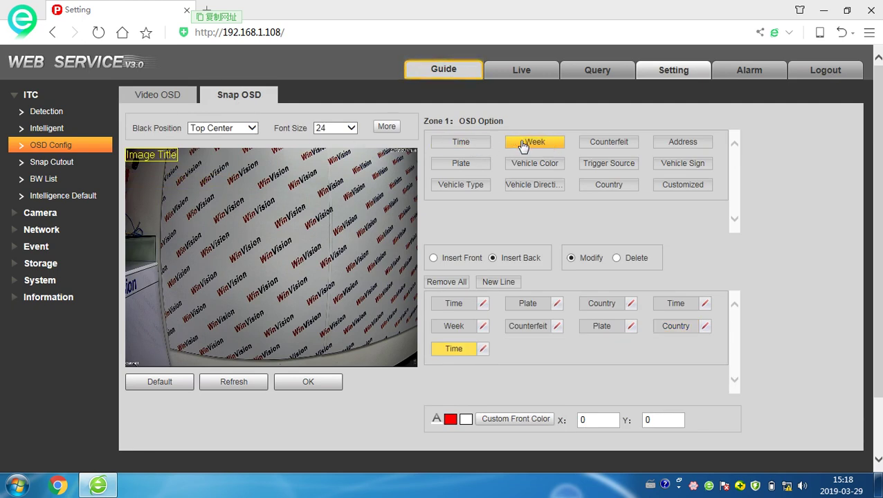
{"action": "left_click", "coordinate": [520, 145]}
{"action": "left_click", "coordinate": [608, 143]}
{"action": "left_click", "coordinate": [682, 142]}
{"action": "left_click", "coordinate": [682, 164]}
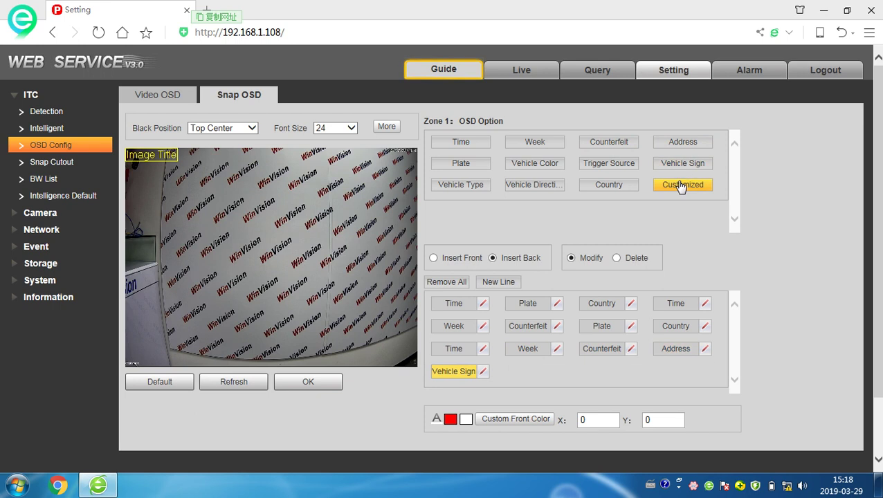
{"action": "left_click", "coordinate": [680, 186]}
{"action": "left_click", "coordinate": [620, 186]}
- Add Trigger Source, Vehicle Color, Vehicle Direction, Vehicle Type and Plate to the snapshot OSD
{"action": "left_click", "coordinate": [591, 166]}
{"action": "left_click", "coordinate": [536, 166]}
{"action": "left_click", "coordinate": [531, 186]}
{"action": "left_click", "coordinate": [470, 185]}
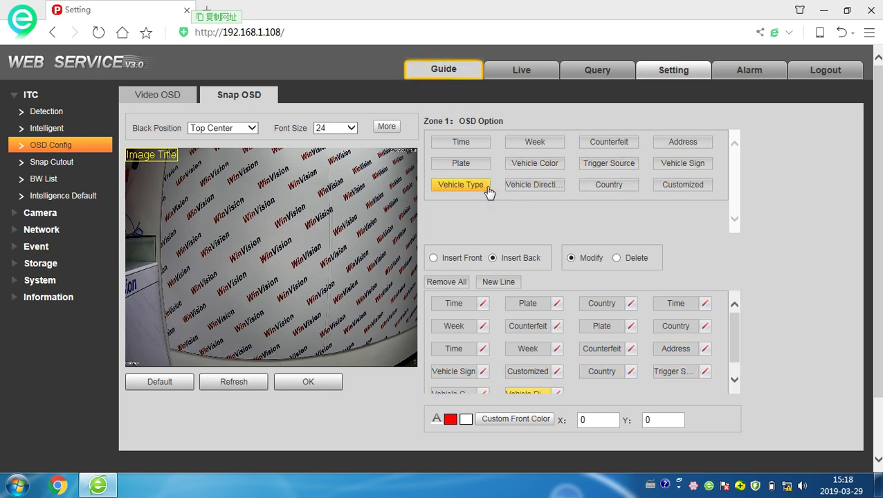
{"action": "left_click", "coordinate": [477, 166]}
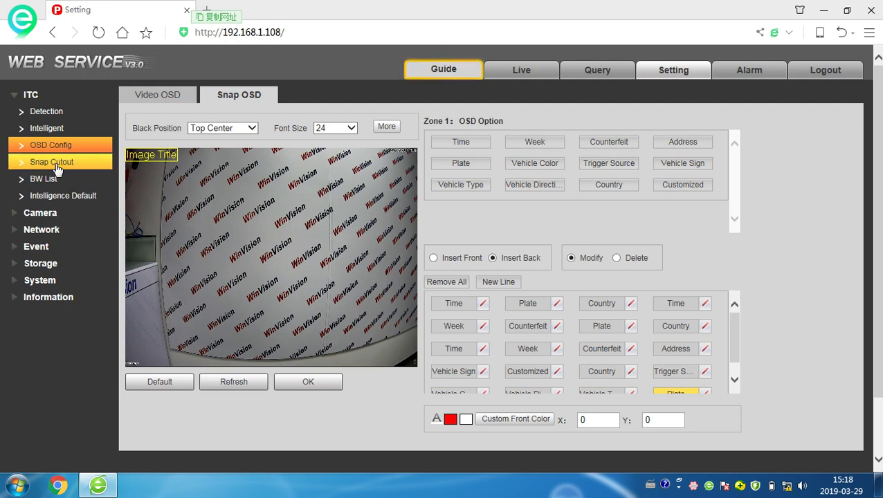
{"action": "left_click", "coordinate": [55, 164]}
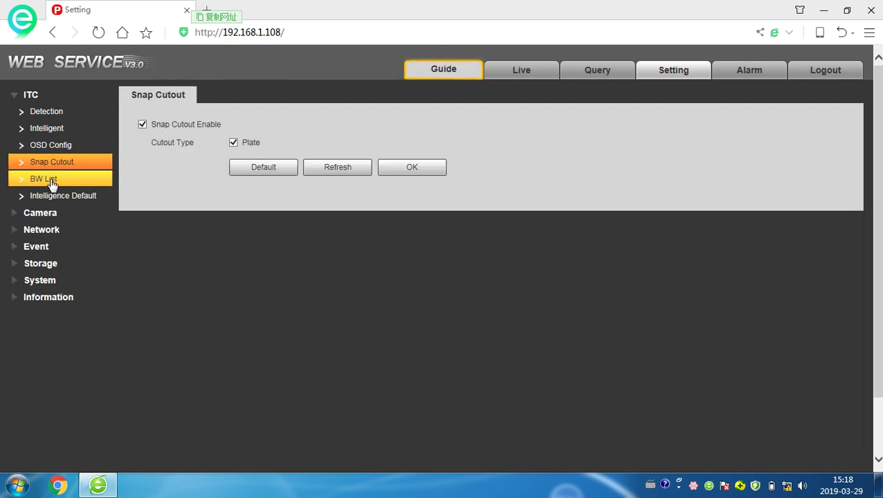
- Check the BW List minimum plate length and the white and black list entries, then return to Live
{"action": "left_click", "coordinate": [52, 183]}
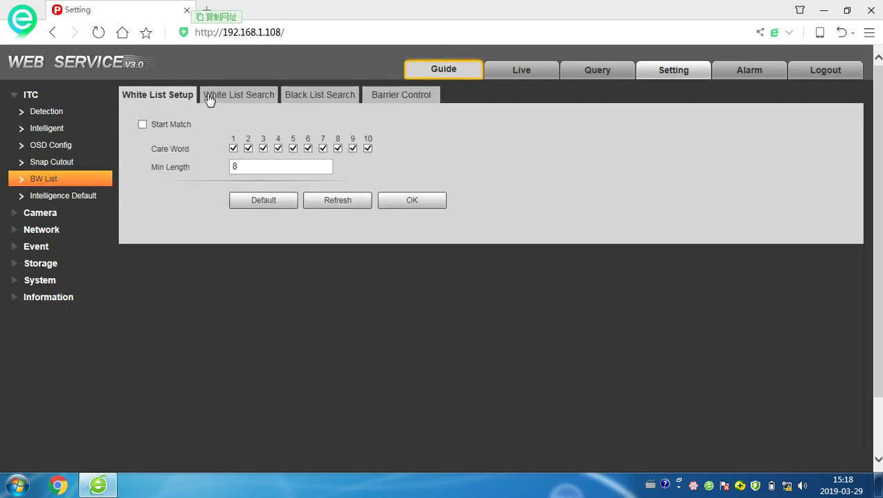
{"action": "left_click", "coordinate": [244, 166]}
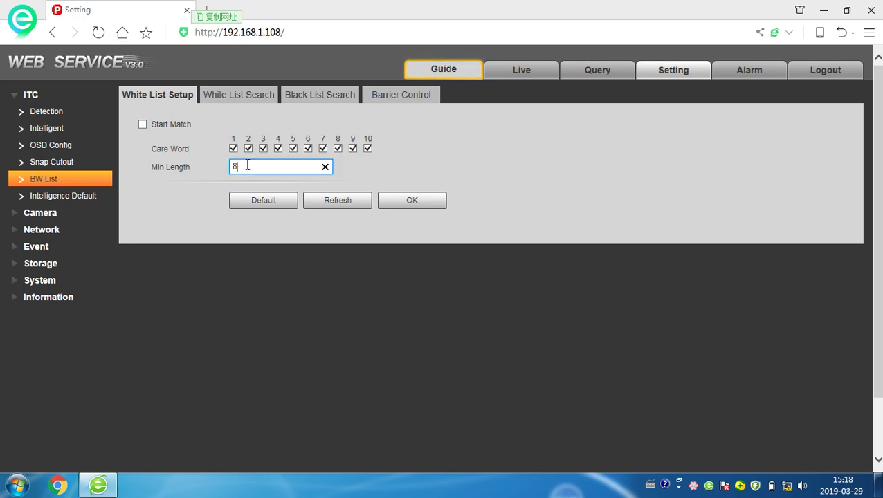
{"action": "left_click", "coordinate": [249, 95]}
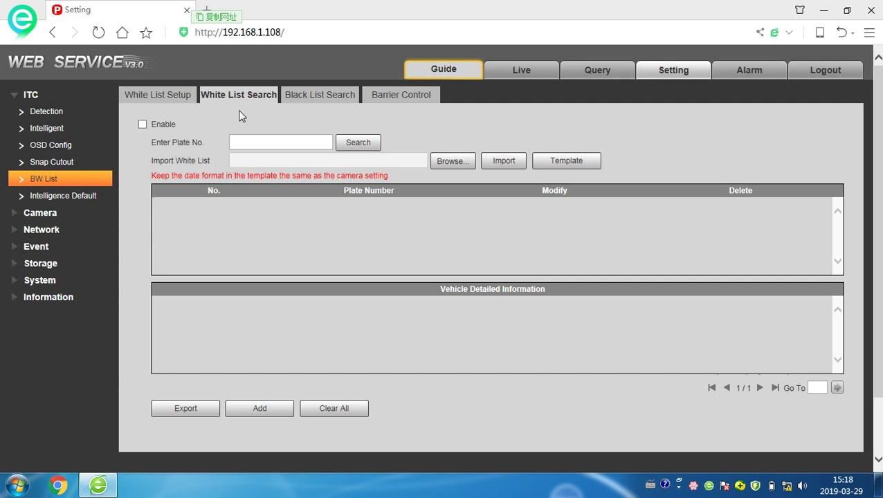
{"action": "left_click", "coordinate": [324, 95]}
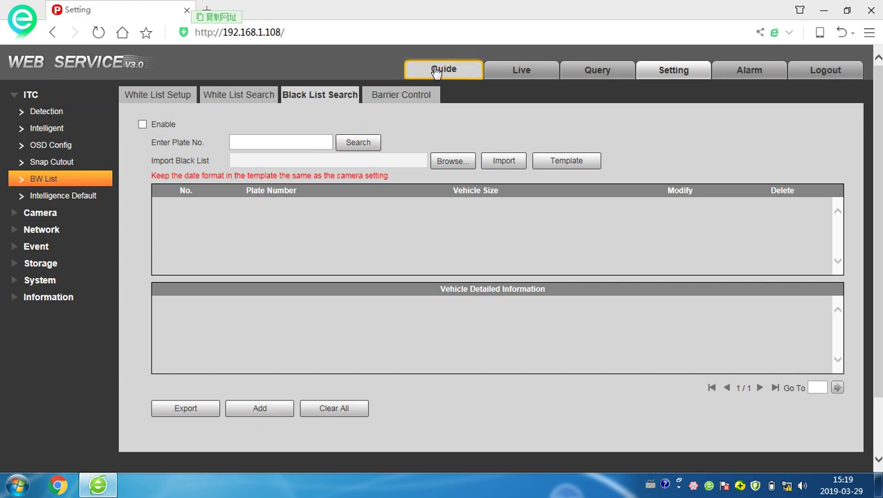
{"action": "left_click", "coordinate": [33, 96]}
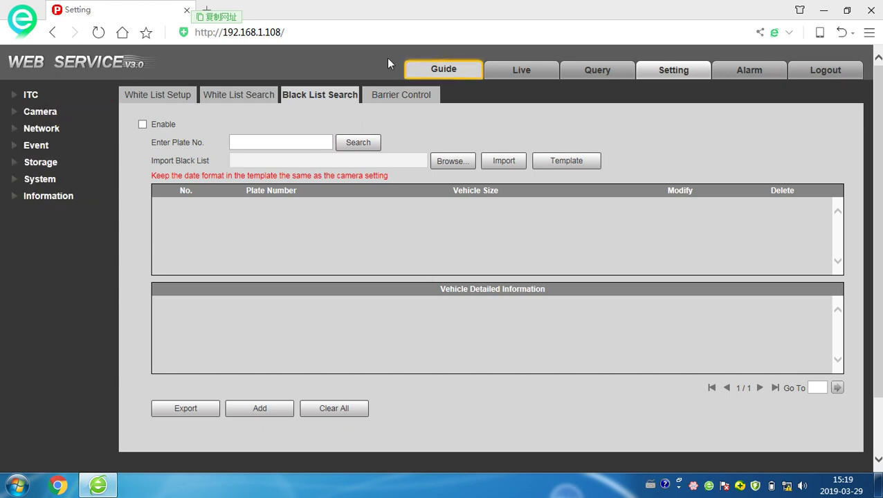
{"action": "left_click", "coordinate": [520, 70]}
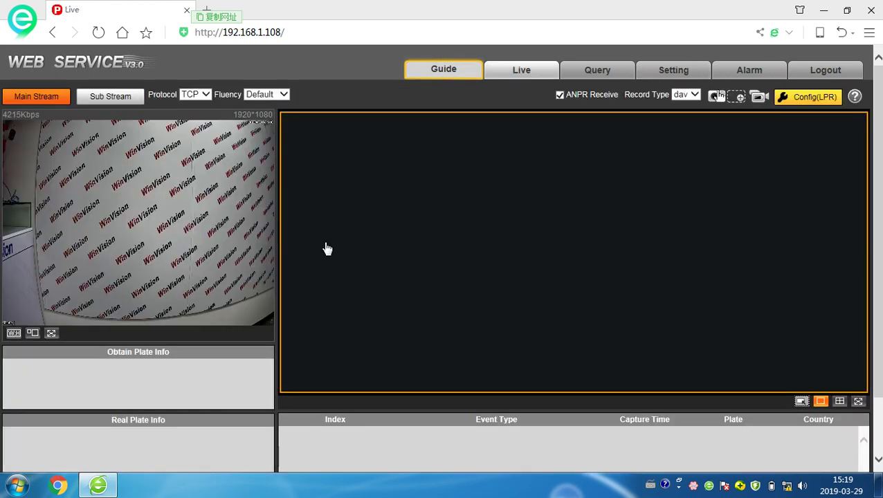